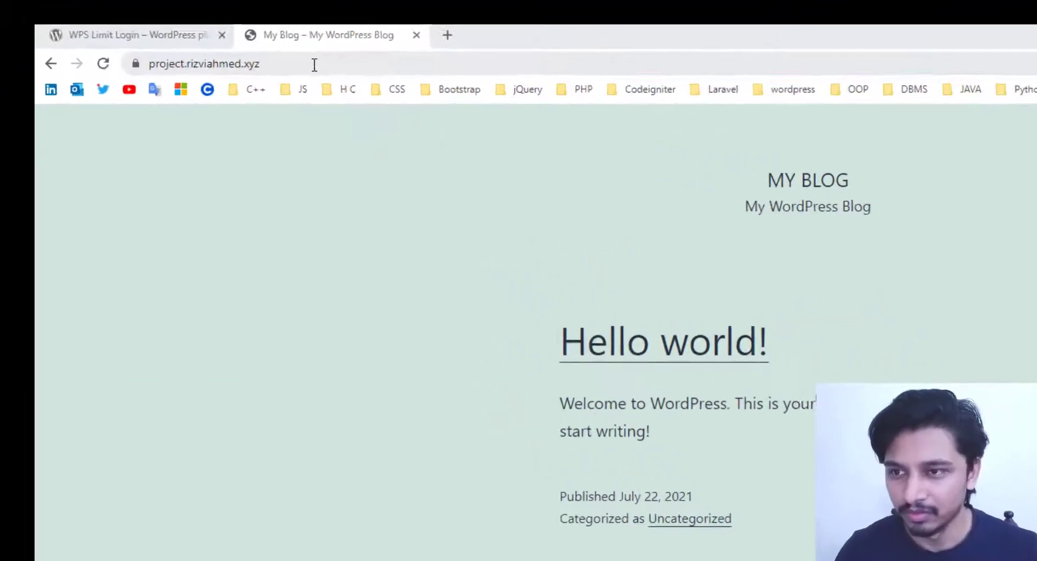
- Go to the site's /wp-admin address and log in as admin with the account password
left_click(356, 66)
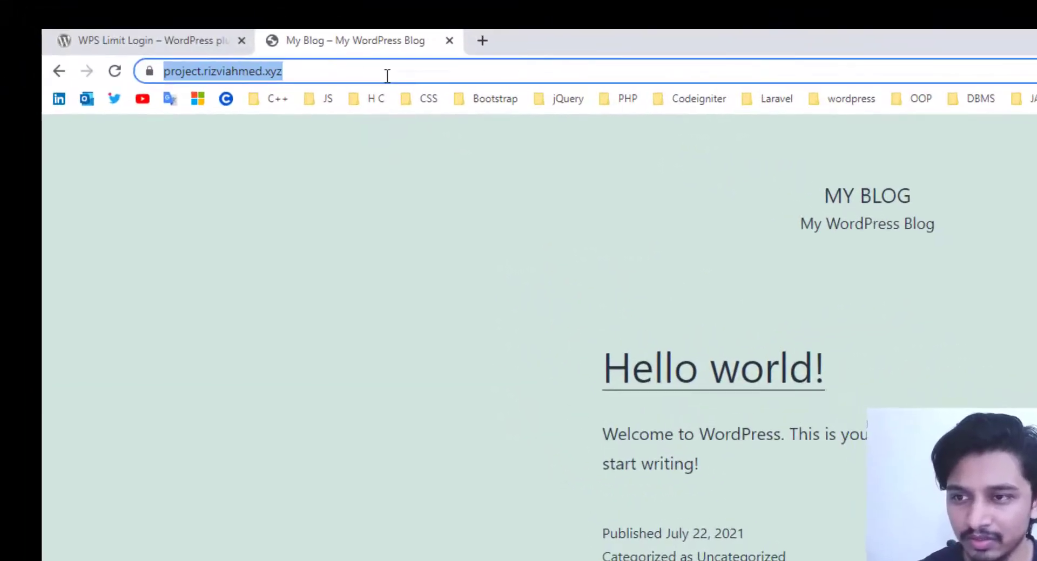
left_click(373, 62)
type("/wp-")
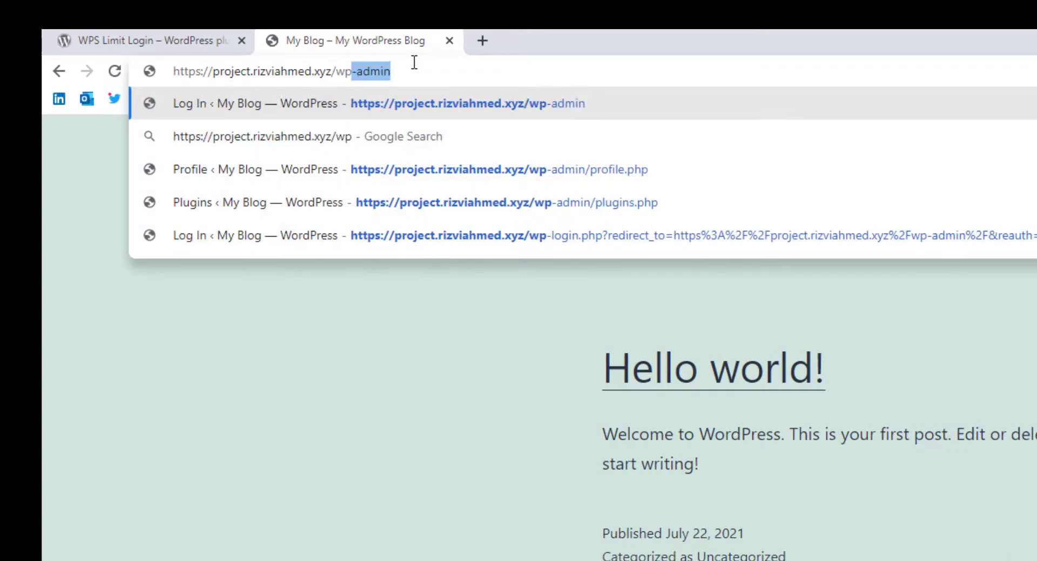
key("Return")
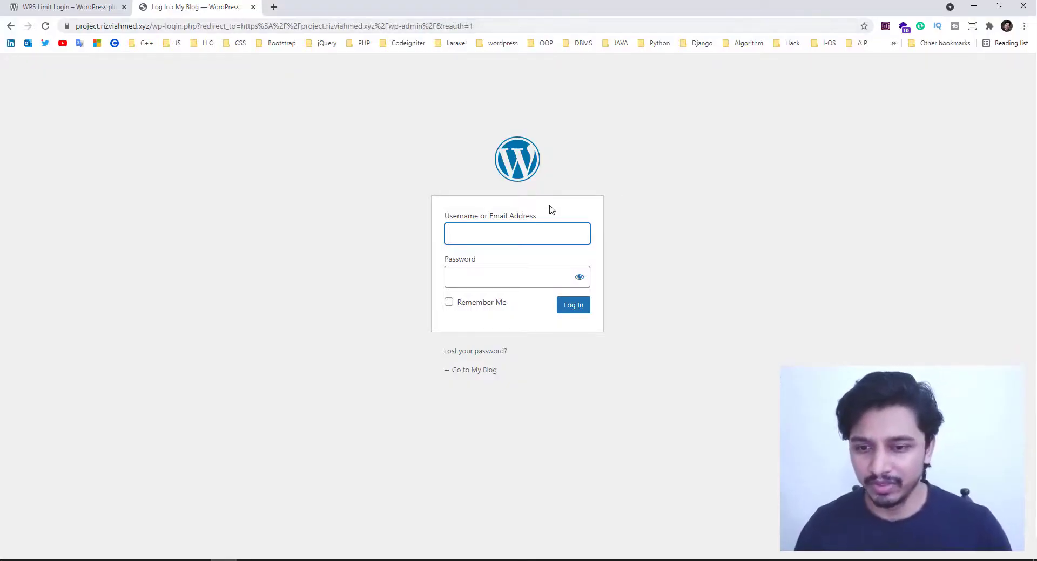
type("admin")
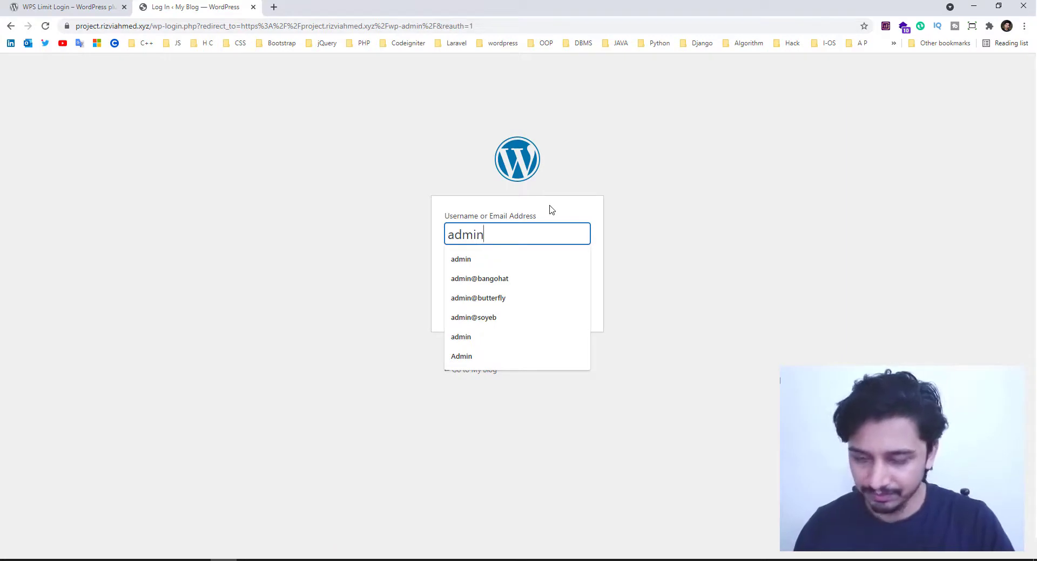
key("Tab")
type("•••••")
key("Return")
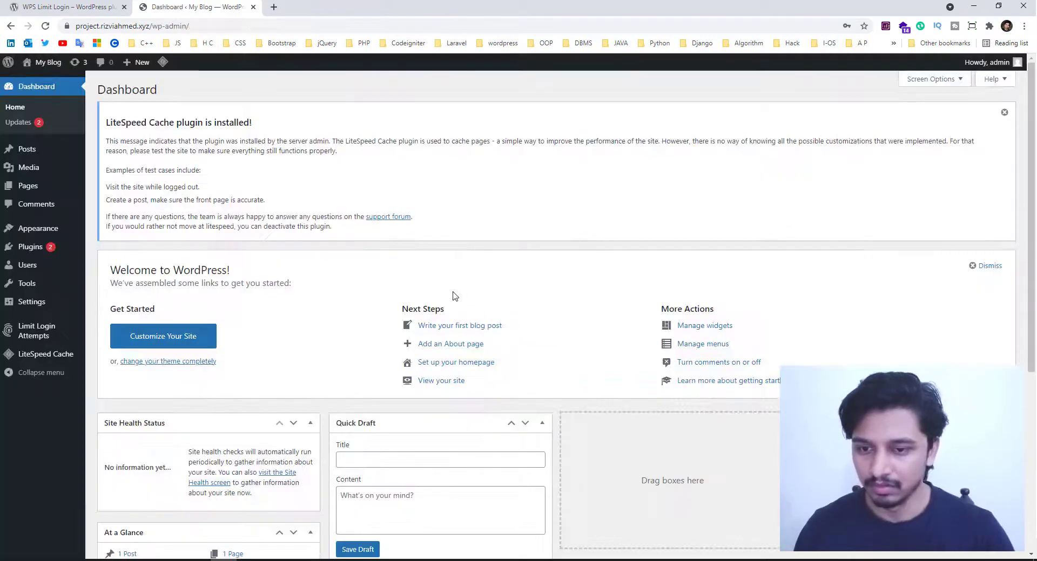
- Open the Installed Plugins page listing the site's six plugins
scroll(454, 295, "down", 5)
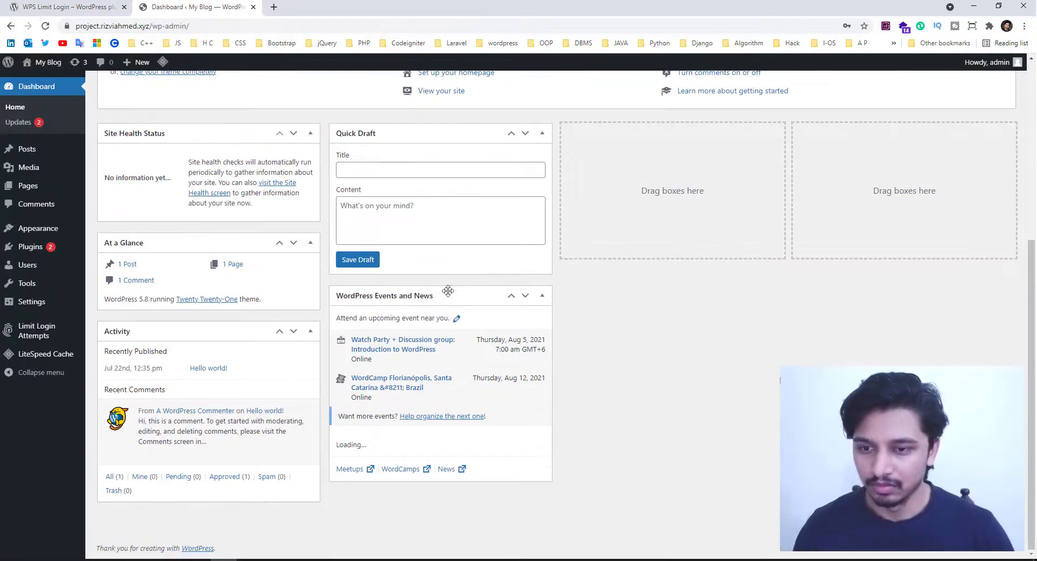
scroll(448, 291, "up", 5)
mouse_move(38, 257)
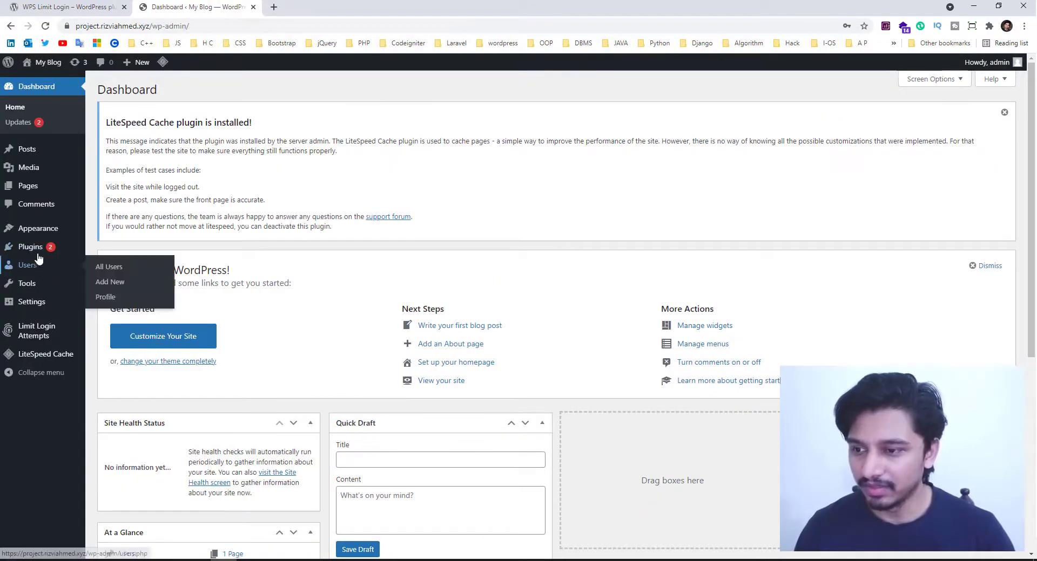
left_click(65, 213)
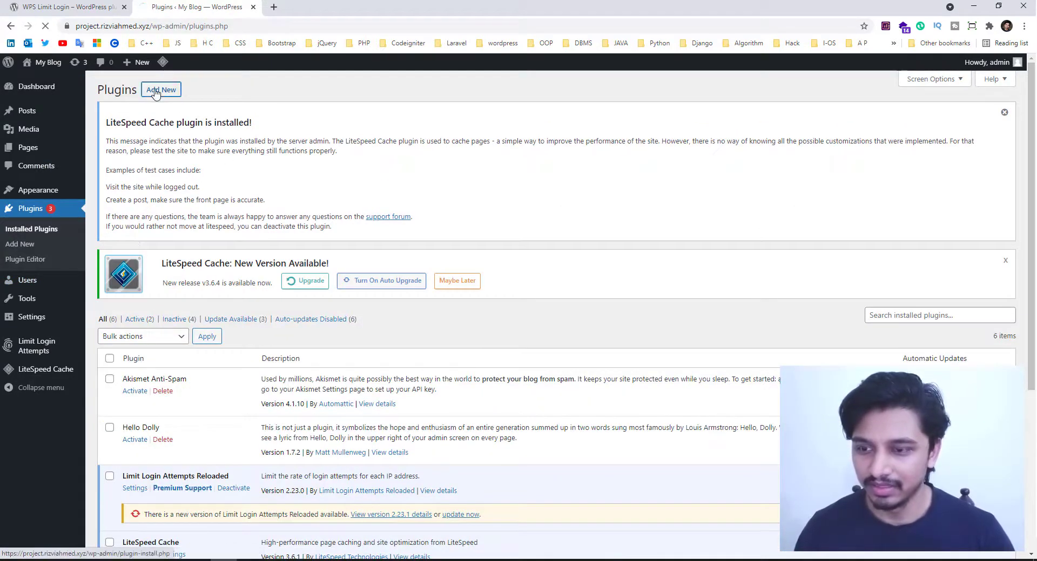
- Search Add New plugins for 'wps', then install and activate WPS Hide Login
left_click(155, 92)
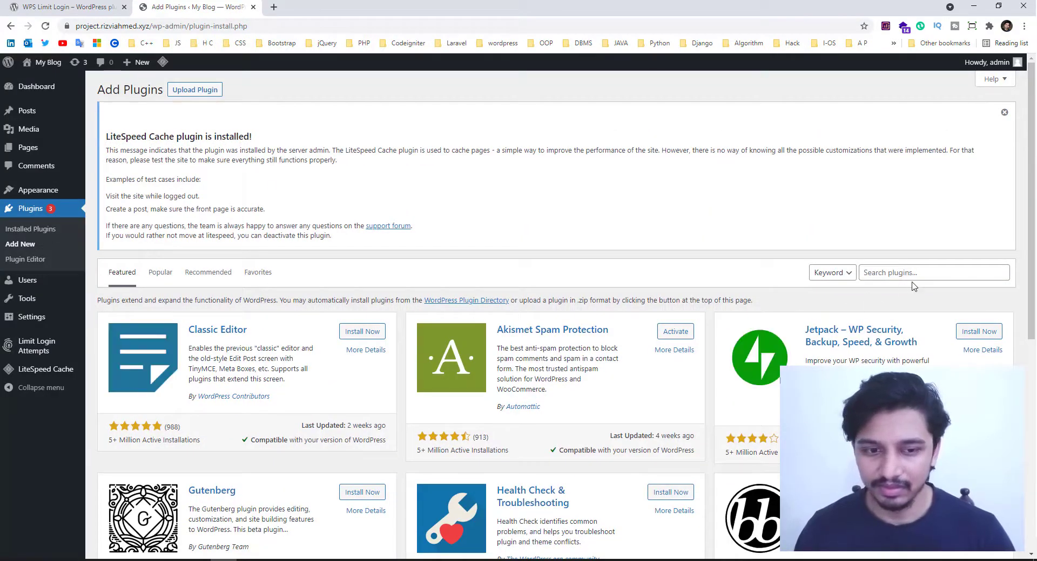
left_click(906, 274)
type("wps")
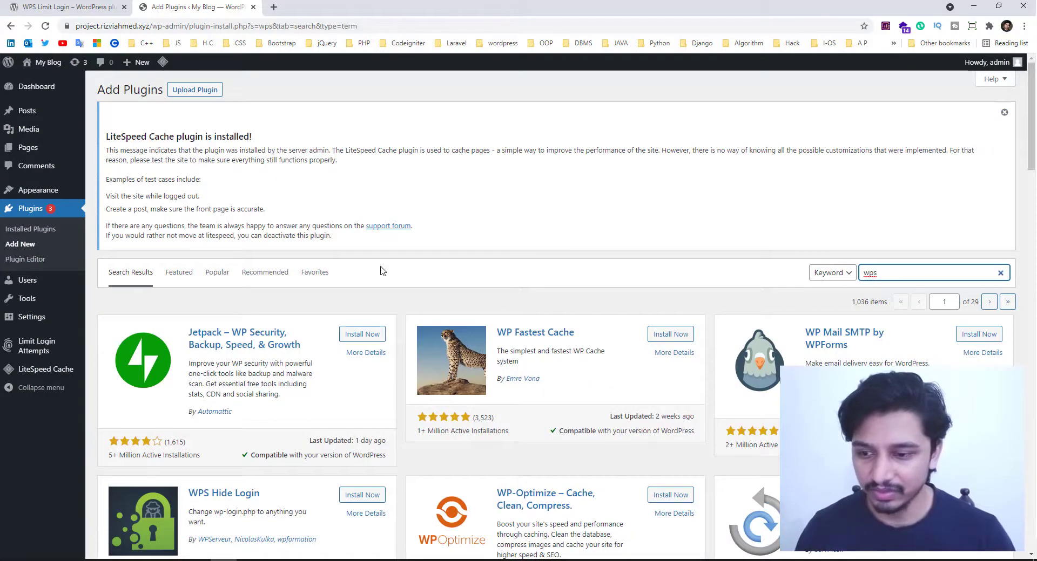
scroll(293, 299, "down", 1)
scroll(294, 299, "down", 4)
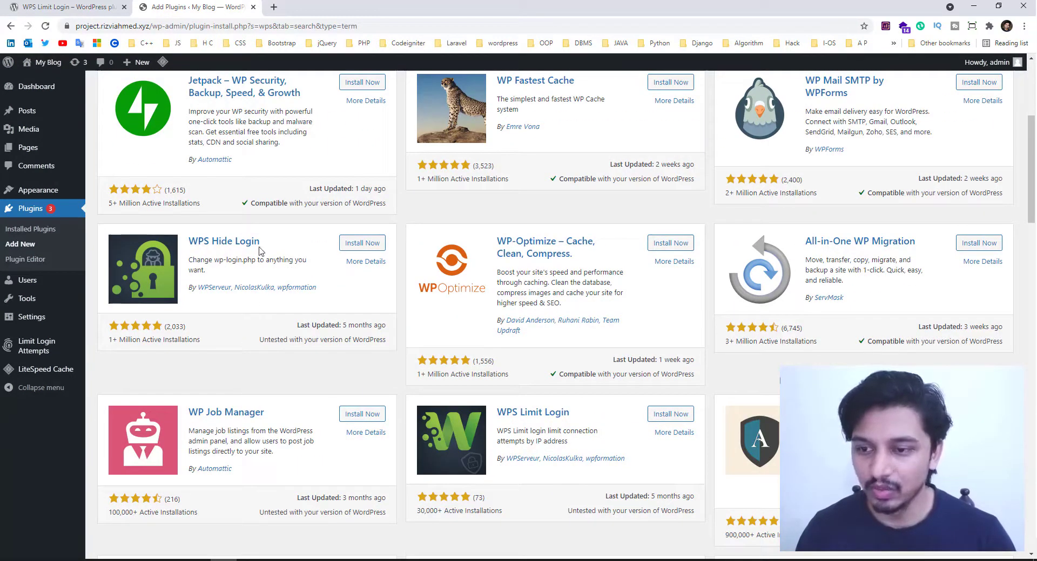
left_click(349, 244)
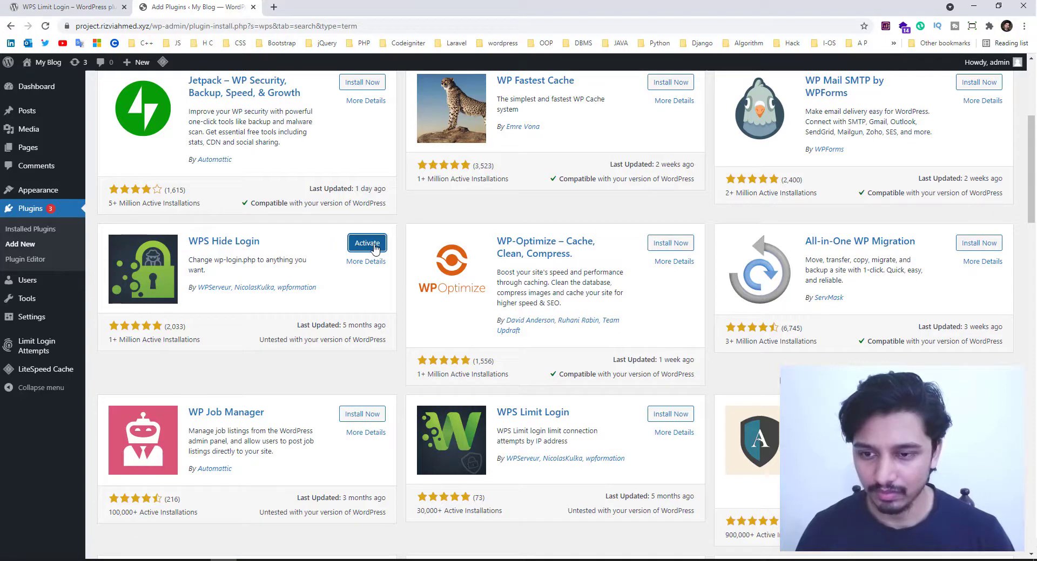
left_click(374, 246)
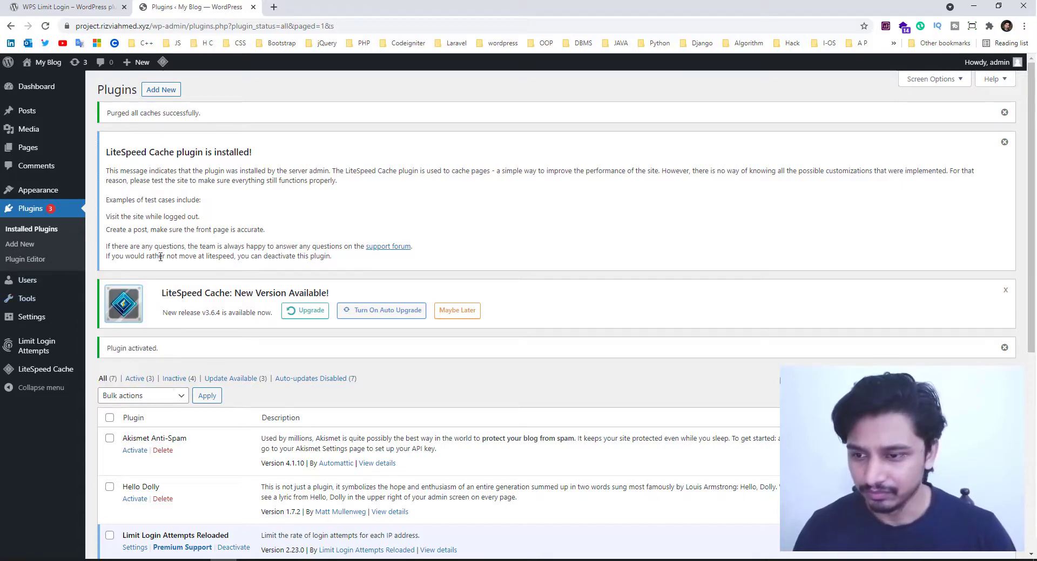
- Open the WPS Hide Login settings and put the cursor in the Login url field, currently 'login'
scroll(167, 273, "down", 6)
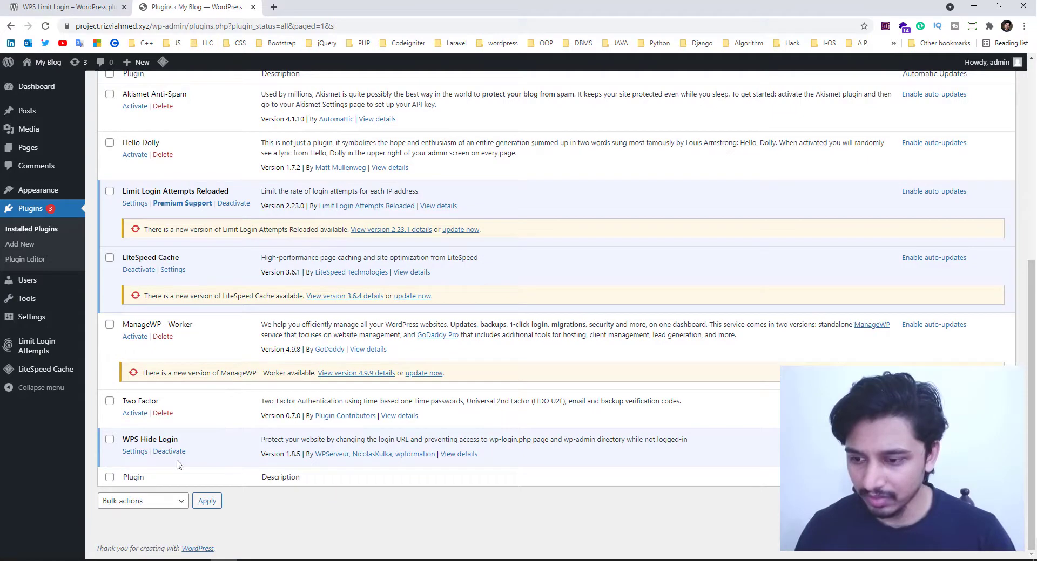
left_click(136, 453)
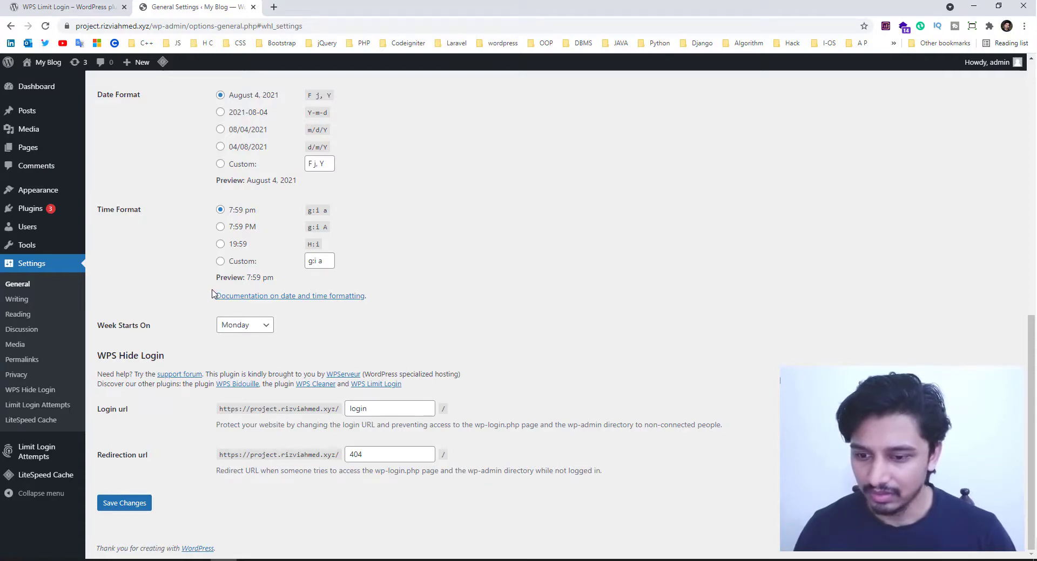
scroll(217, 301, "up", 10)
scroll(173, 265, "down", 10)
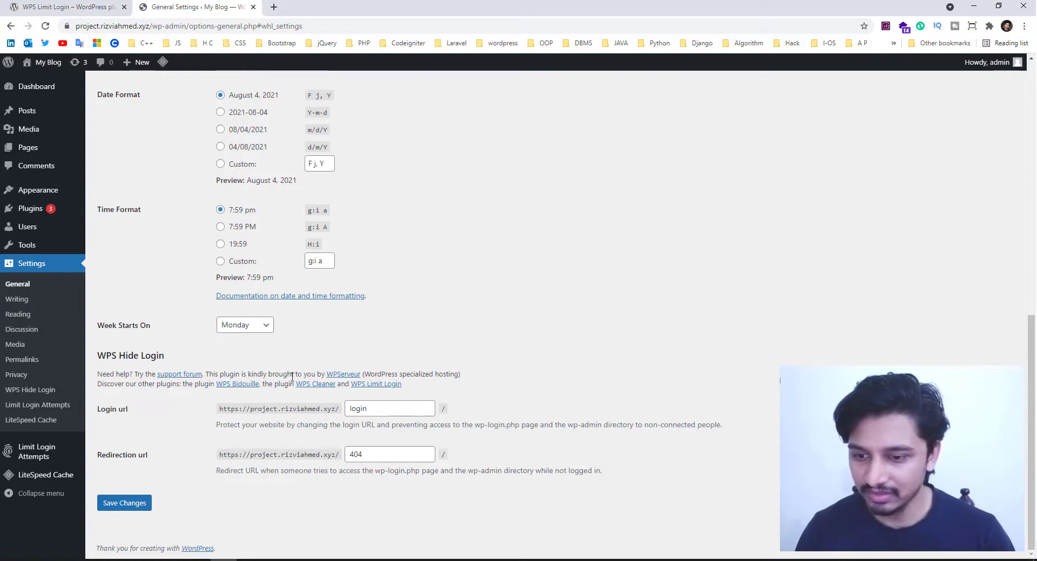
left_click(384, 409)
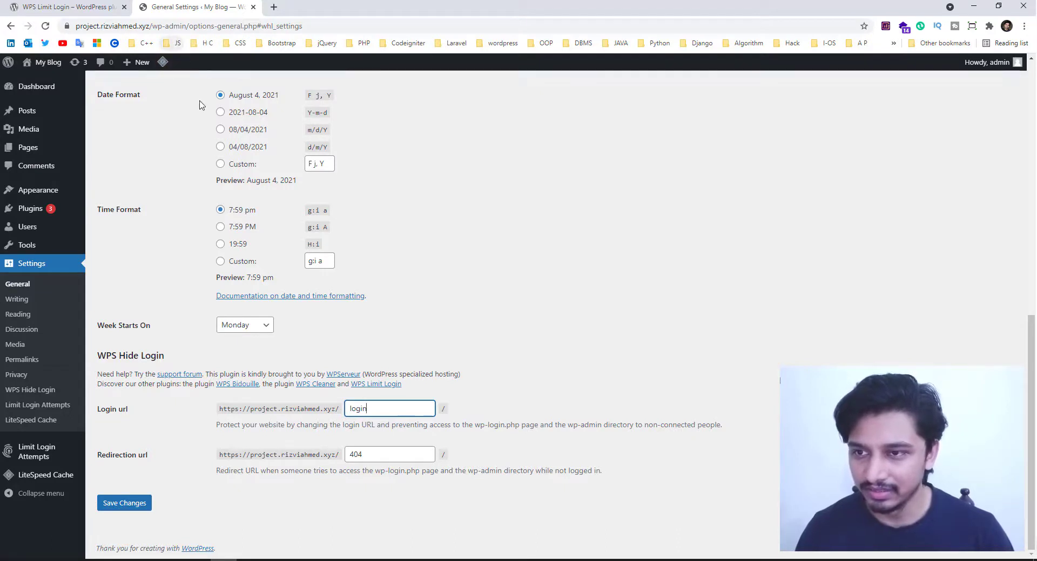
- Change the Login url from 'login' to 'superadmin', leaving Redirection url '404', and save
left_click_drag(380, 409, 323, 409)
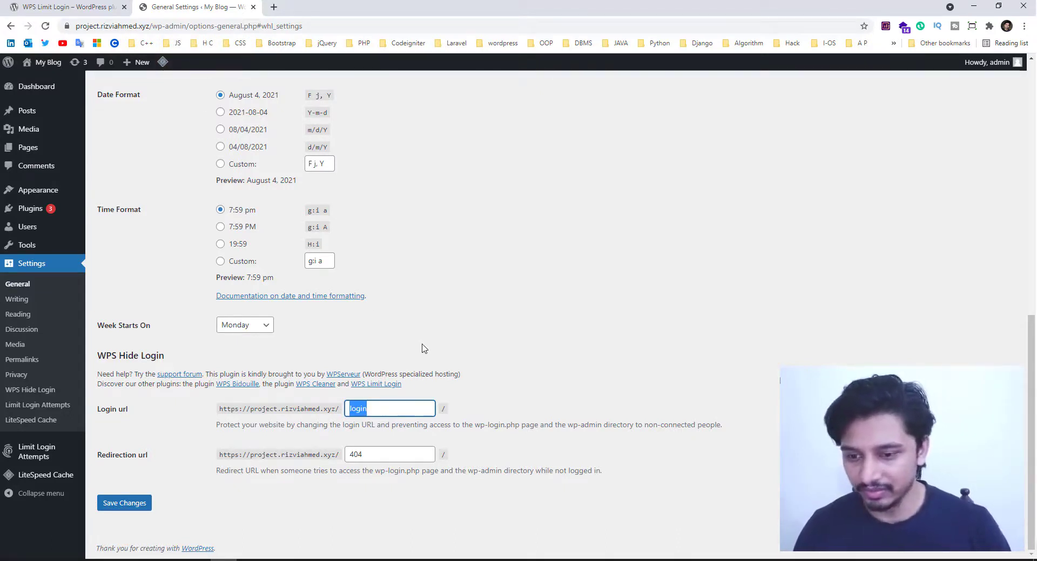
type("super")
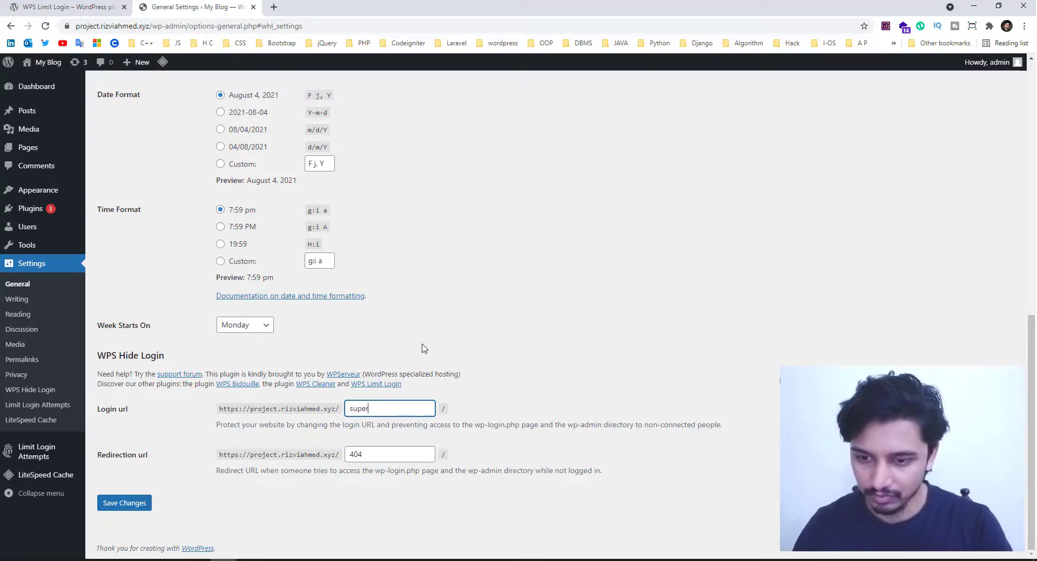
type("admin")
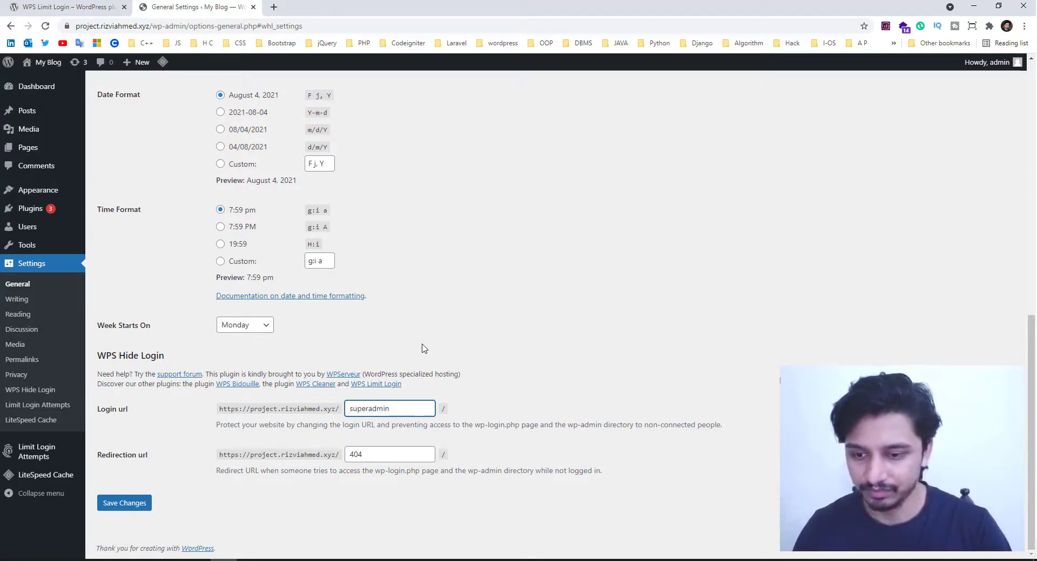
left_click(134, 506)
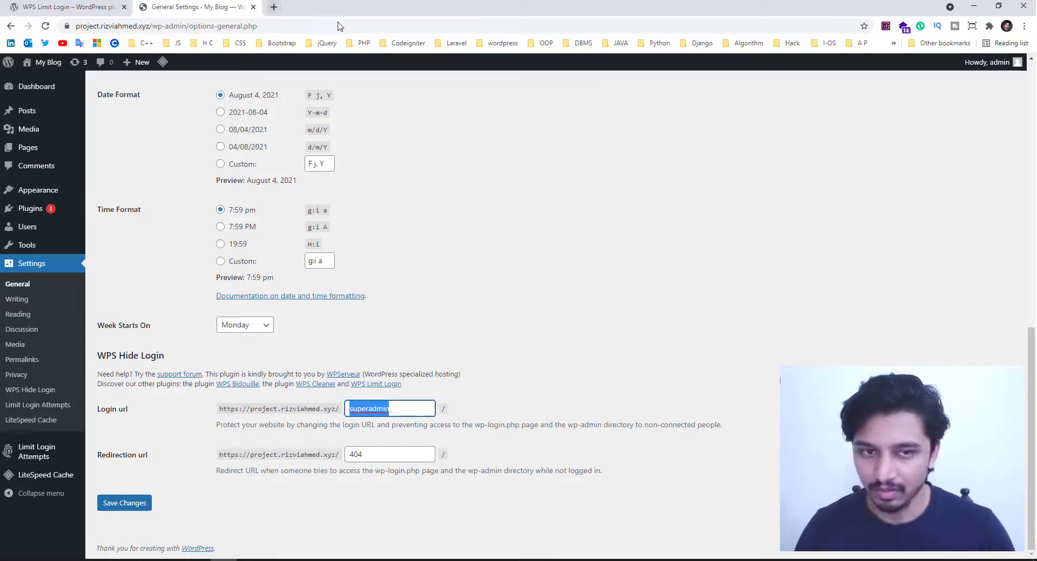
mouse_move(1014, 74)
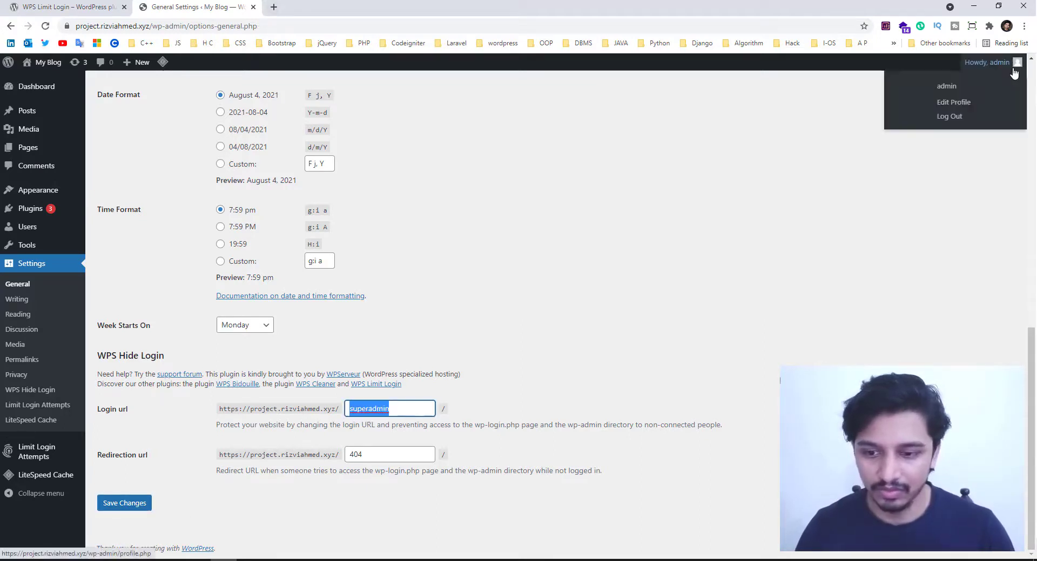
- Log out of the admin and load the blog homepage by removing the login path from the URL
left_click(958, 123)
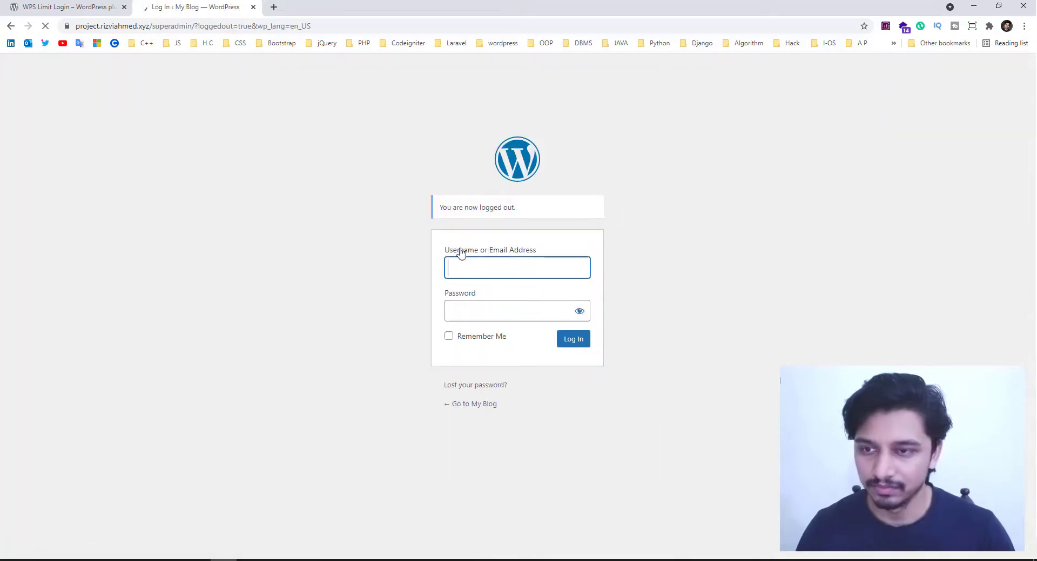
left_click(273, 7)
left_click(219, 8)
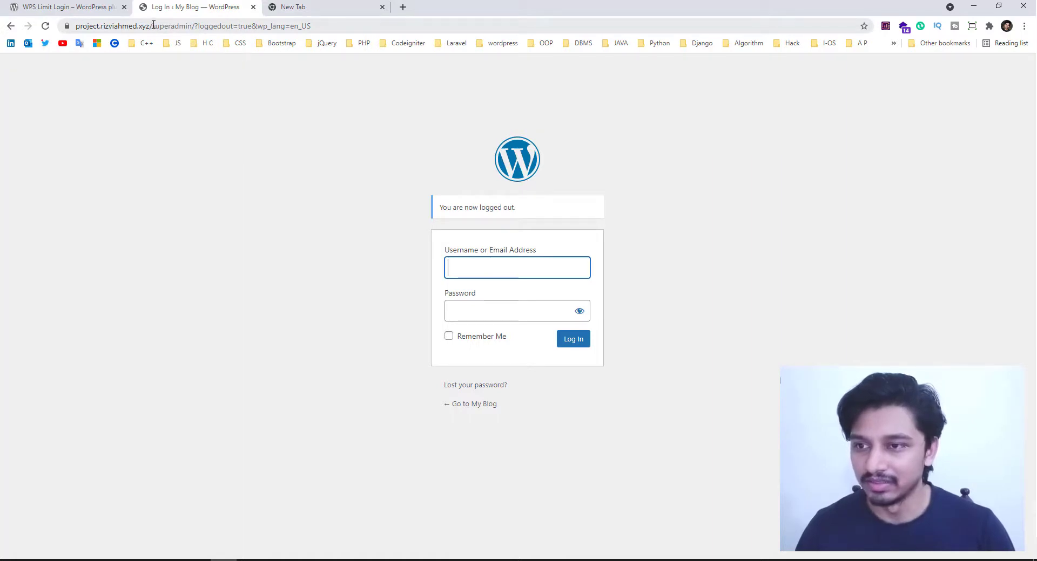
left_click_drag(152, 26, 378, 47)
key("BackSpace")
key("Return")
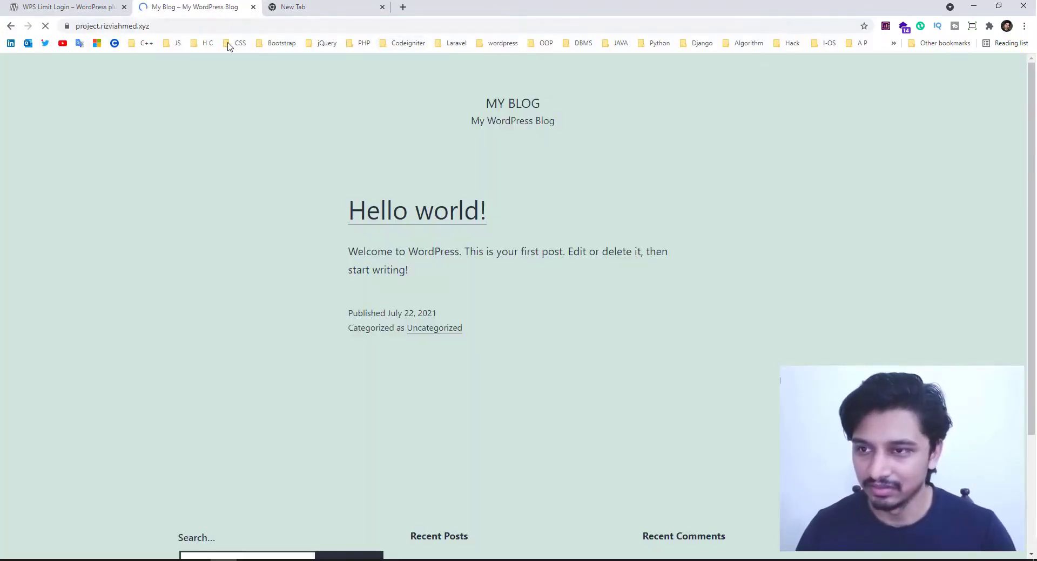
- Visit the old /wp-admin address while logged out
left_click(219, 27)
left_click(221, 28)
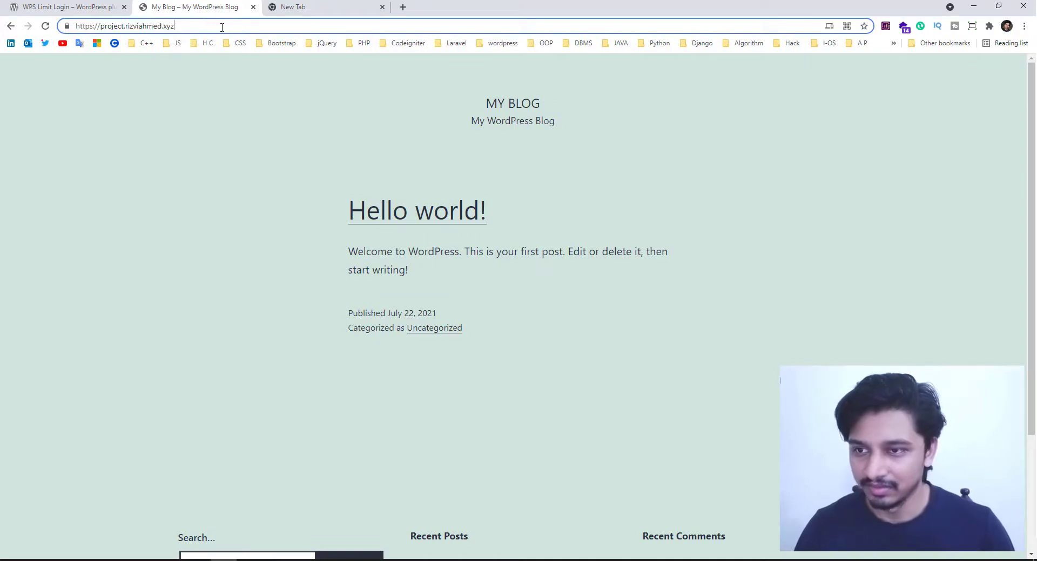
type("/admin")
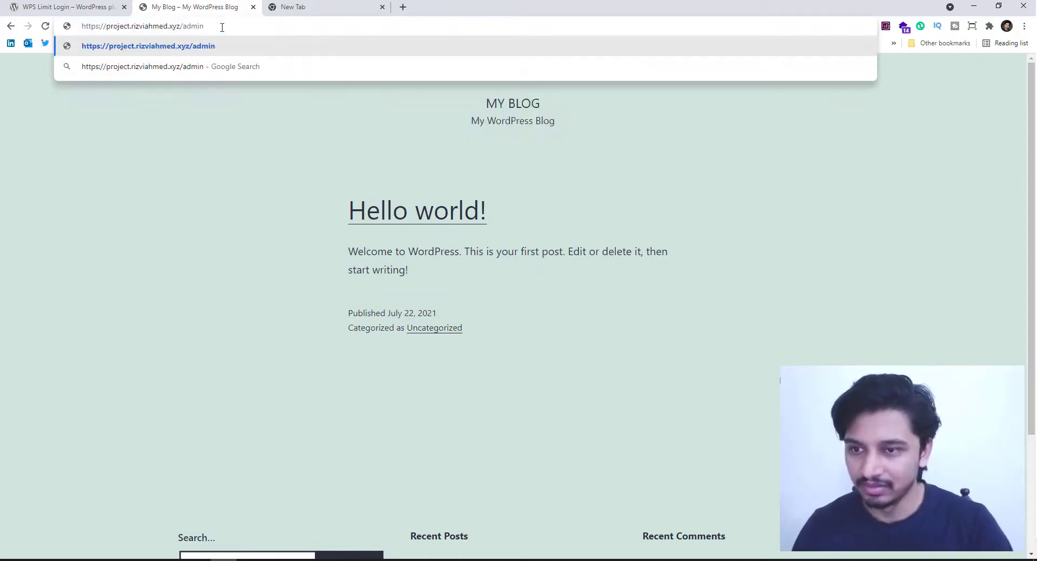
key("BackSpace")
key("BackSpace")
key("BackSpace")
key("BackSpace")
type("wp")
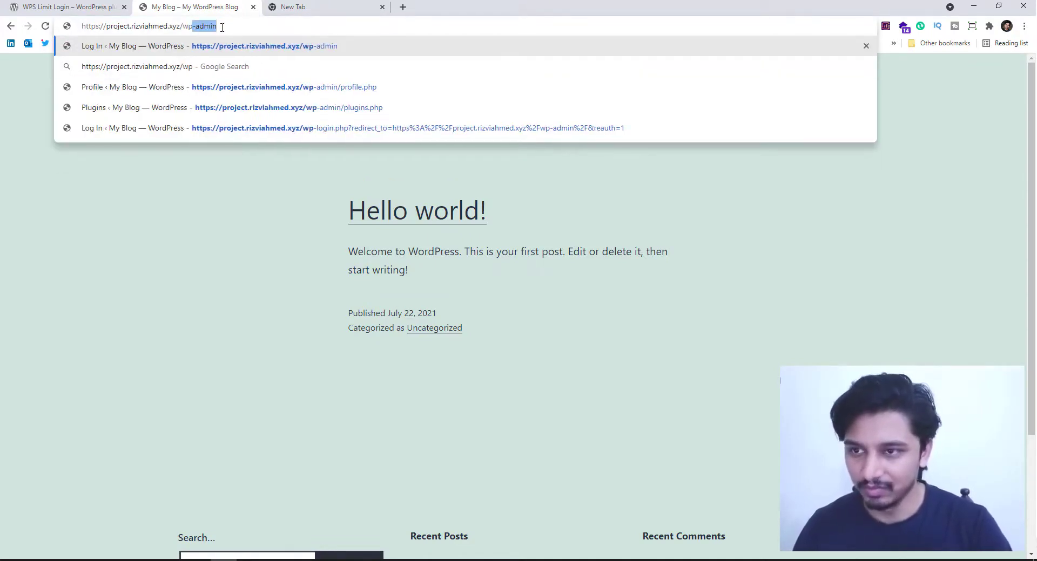
key("Return")
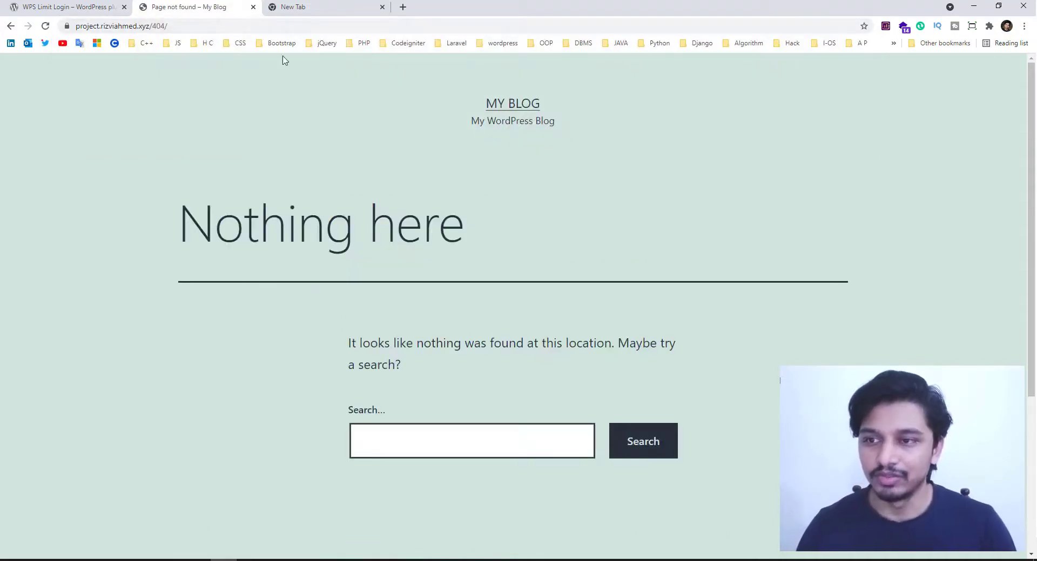
- On the 'Nothing here' page, select the '404/' part of the address
left_click(177, 26)
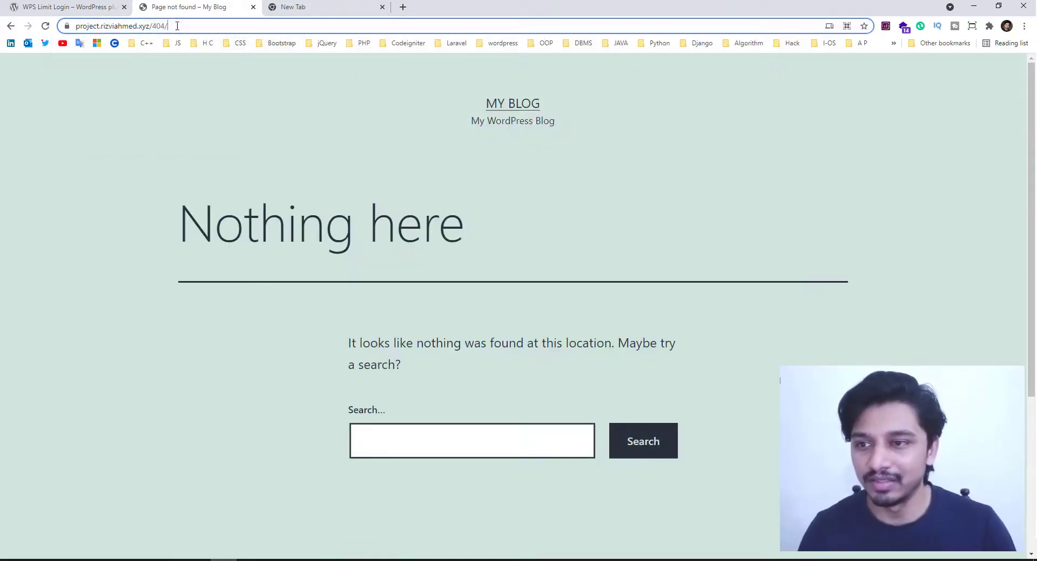
left_click_drag(177, 25, 74, 26)
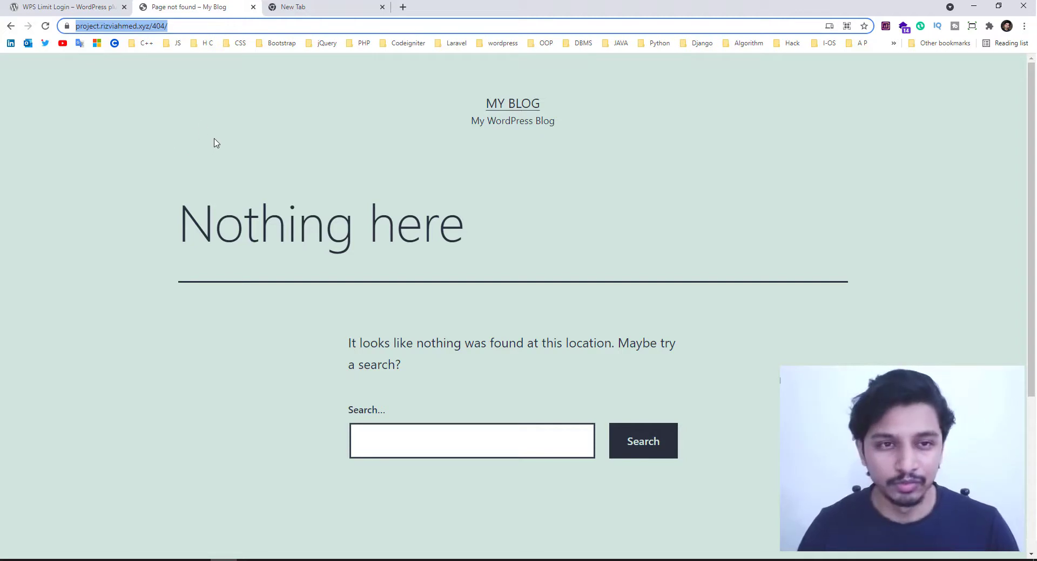
double_click(156, 28)
left_click(182, 31)
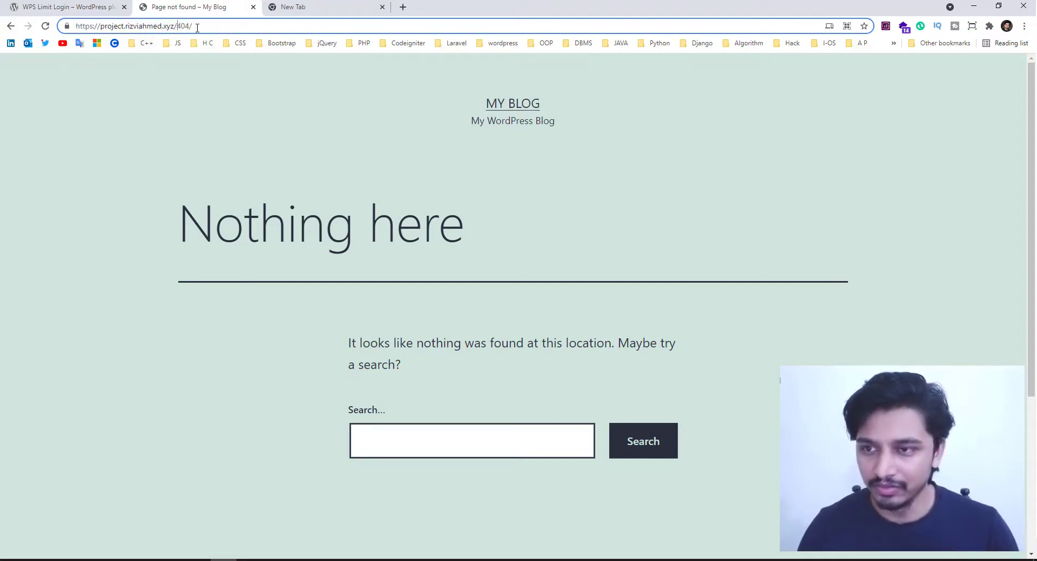
left_click_drag(196, 28, 176, 30)
- Replace '404/' with 'superadmin/' in the address and load it
type("s")
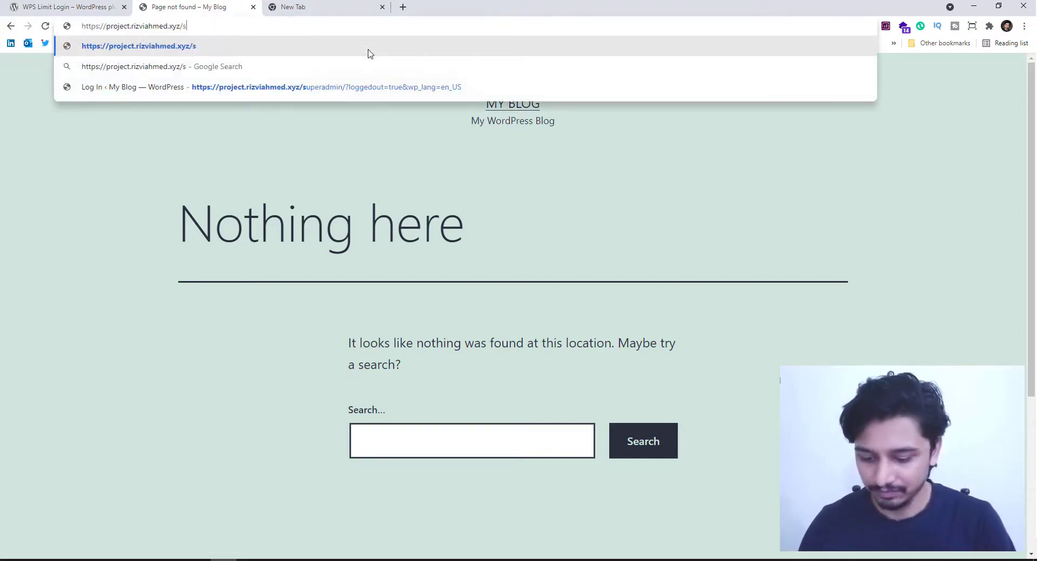
type("uperadmin/")
key("Return")
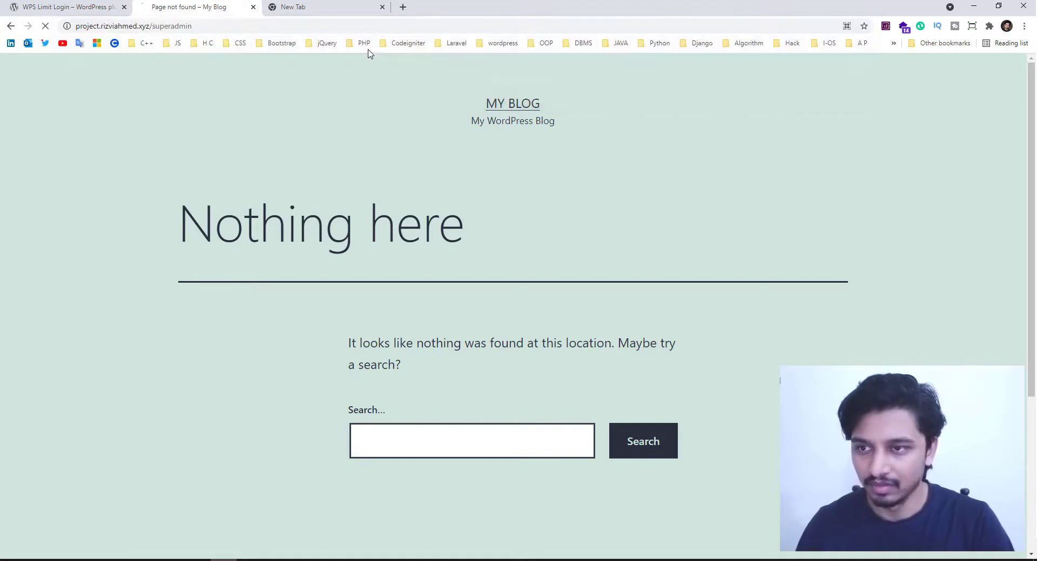